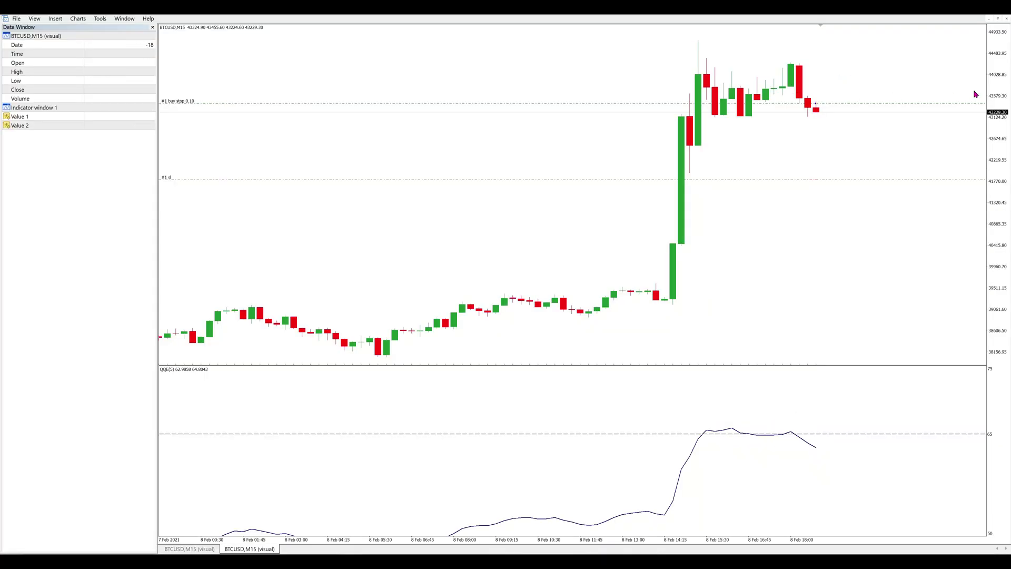
- Compress the BTCUSD M15 price scale twice until the take-profit line is visible
{"action": "left_click_drag", "start_coordinate": [992, 98], "coordinate": [992, 109]}
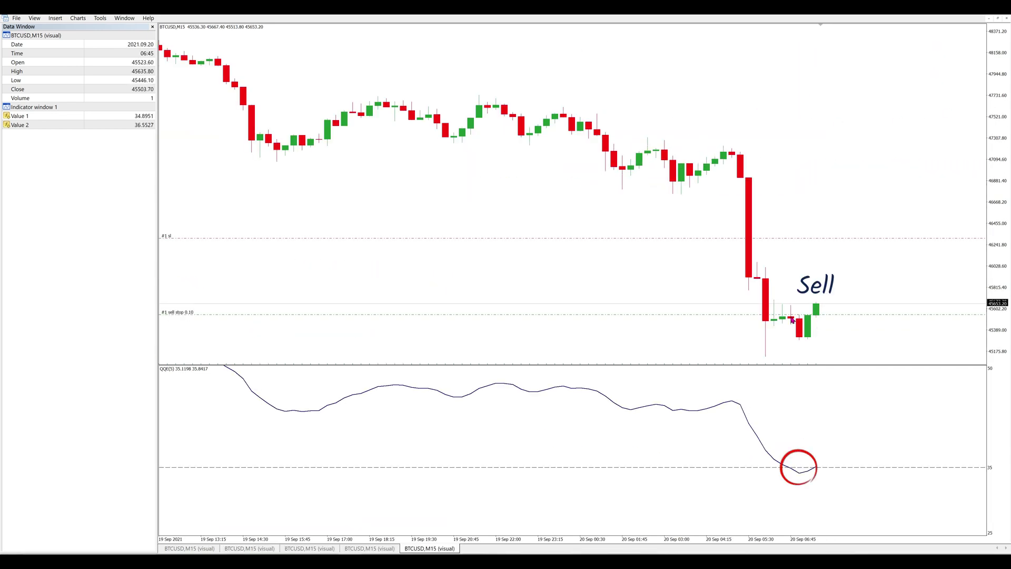
{"action": "left_click_drag", "start_coordinate": [998, 247], "coordinate": [998, 284]}
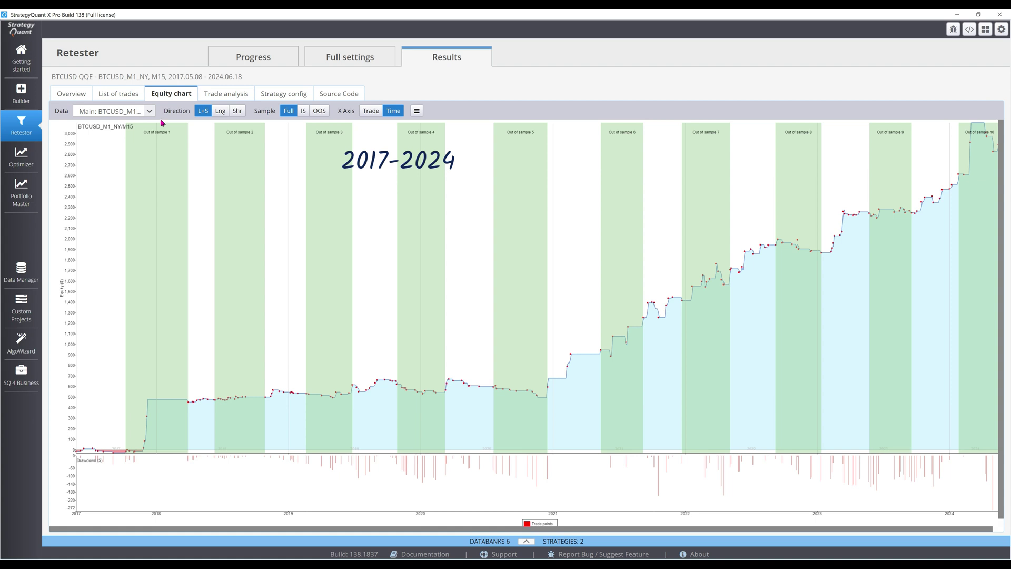
- Show the retest's Overview statistics for the IS sample, then the OOS sample
{"action": "left_click", "coordinate": [82, 98]}
{"action": "left_click", "coordinate": [303, 111]}
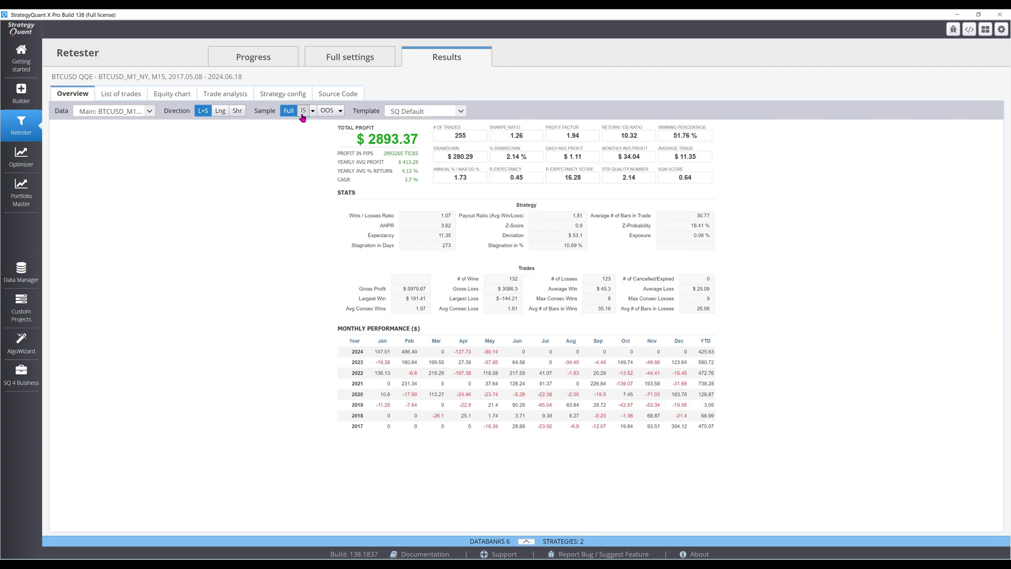
{"action": "left_click", "coordinate": [326, 112]}
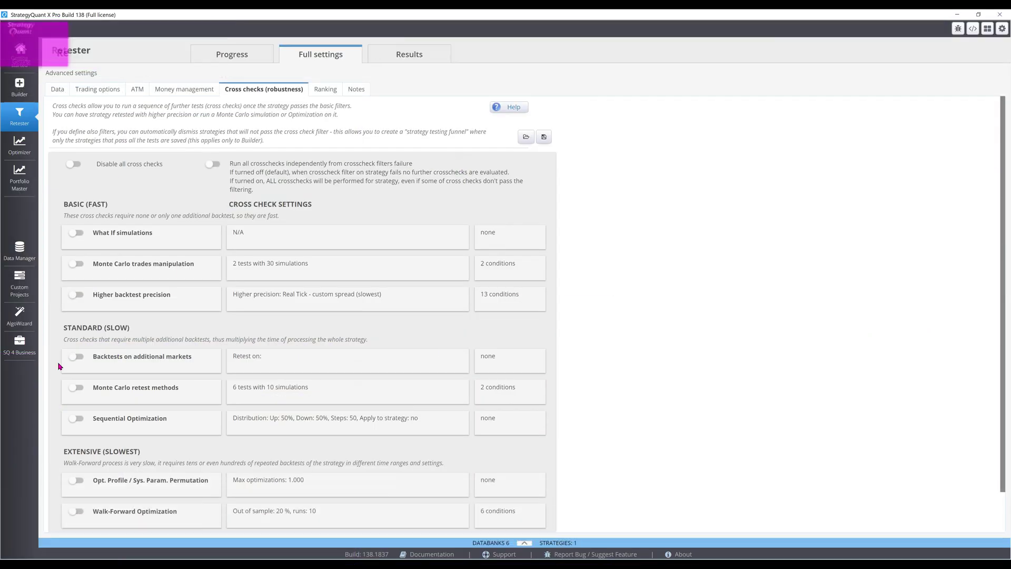
- Enable Backtests on additional markets and add two additional backtests
{"action": "left_click", "coordinate": [75, 358]}
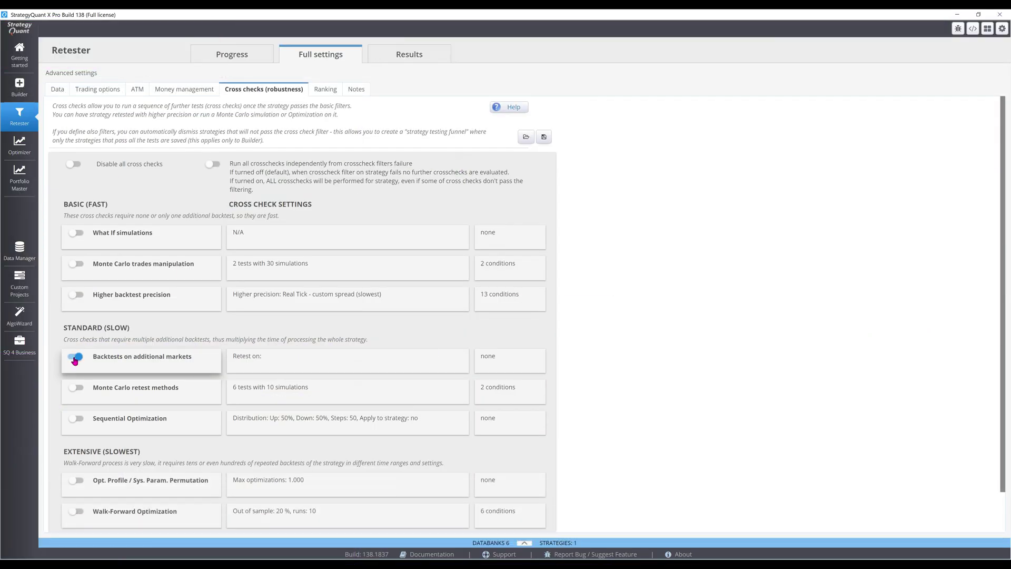
{"action": "left_click", "coordinate": [240, 358]}
{"action": "left_click", "coordinate": [308, 238]}
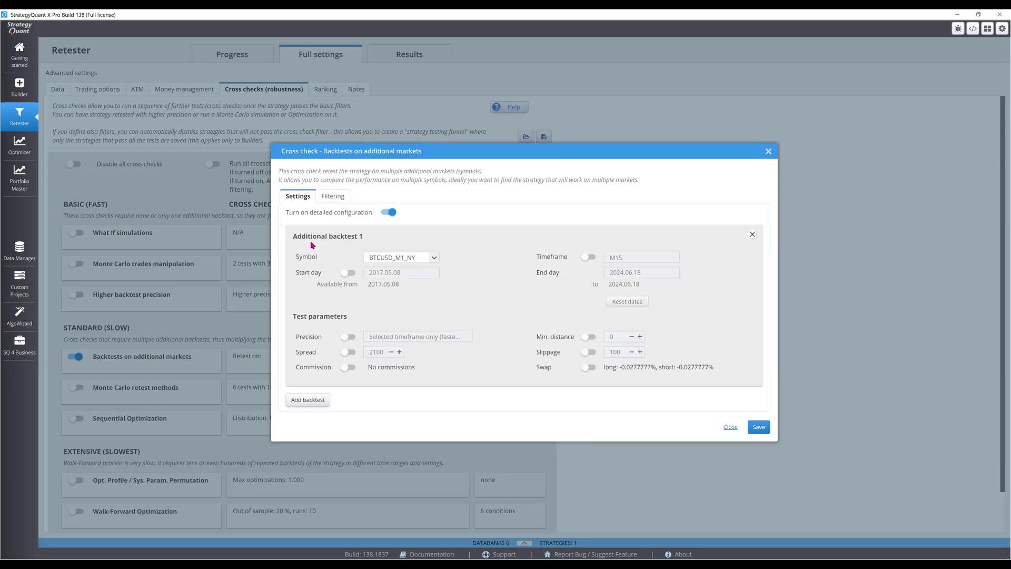
{"action": "left_click", "coordinate": [310, 402]}
- Set the first additional backtest's timeframe to M5 and the second to M30
{"action": "left_click", "coordinate": [588, 173]}
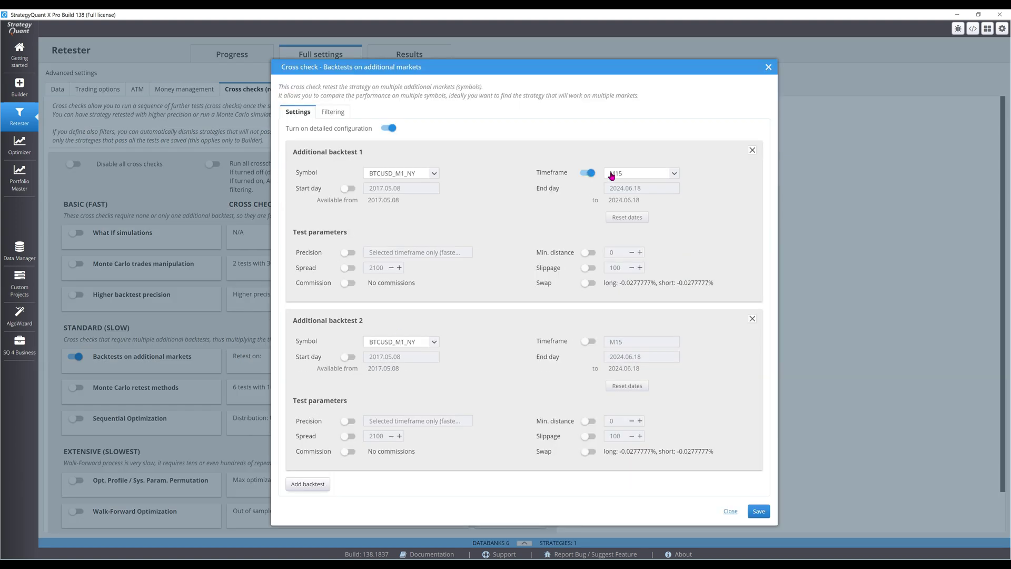
{"action": "left_click", "coordinate": [614, 173]}
{"action": "left_click", "coordinate": [620, 191]}
{"action": "left_click", "coordinate": [589, 342]}
{"action": "left_click", "coordinate": [611, 342]}
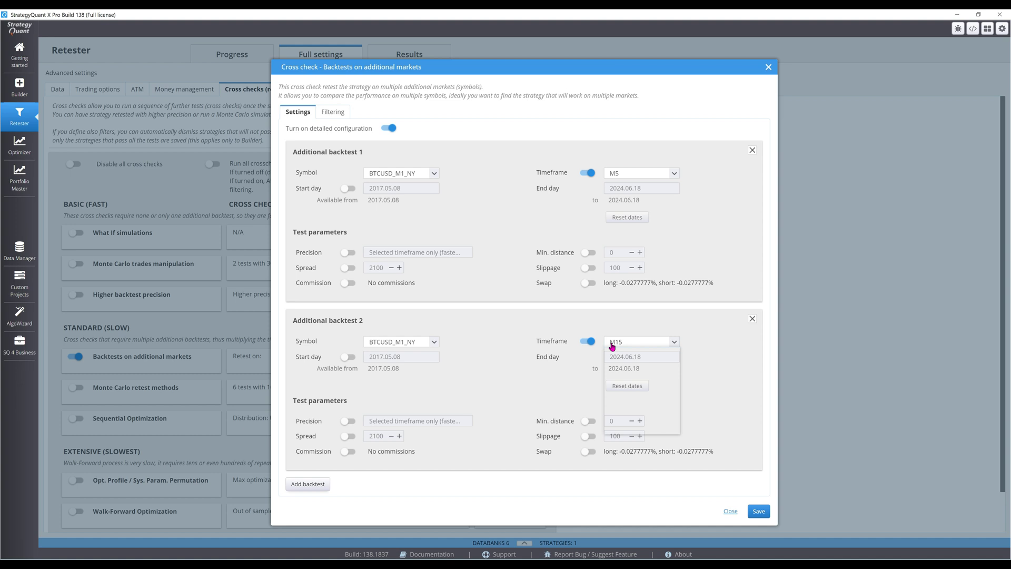
{"action": "left_click", "coordinate": [620, 378]}
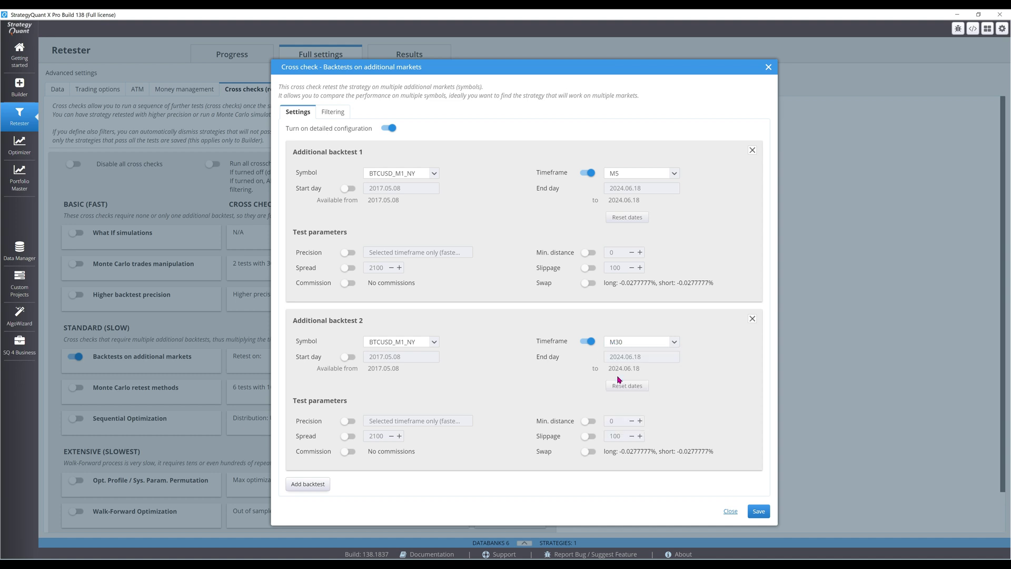
- Give backtest 1 custom test parameters: 1 minute data tick precision, spread 2000, slippage 0
{"action": "left_click", "coordinate": [347, 188]}
{"action": "left_click", "coordinate": [347, 252]}
{"action": "left_click", "coordinate": [347, 268]}
{"action": "left_click", "coordinate": [348, 283]}
{"action": "left_click", "coordinate": [588, 252]}
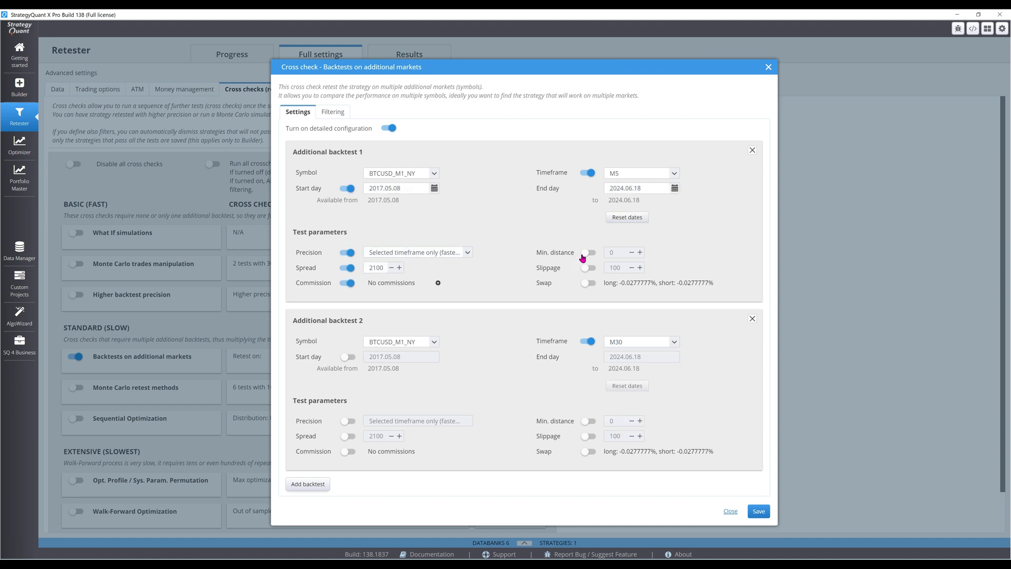
{"action": "left_click", "coordinate": [588, 268]}
{"action": "left_click", "coordinate": [588, 283]}
{"action": "left_click", "coordinate": [419, 252]}
{"action": "left_click", "coordinate": [421, 270]}
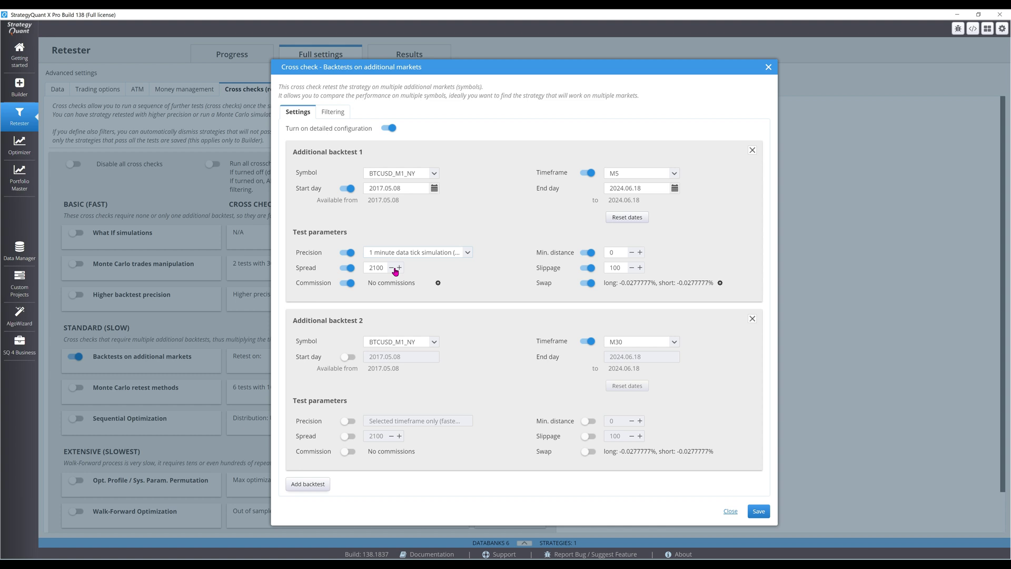
{"action": "double_click", "coordinate": [378, 267]}
{"action": "type", "text": "2000"}
{"action": "double_click", "coordinate": [615, 267]}
{"action": "type", "text": "0"}
- Give backtest 2 the same custom parameters: 1 minute tick precision, spread 2000, slippage 0
{"action": "left_click", "coordinate": [348, 357]}
{"action": "left_click", "coordinate": [348, 421]}
{"action": "left_click", "coordinate": [348, 436]}
{"action": "left_click", "coordinate": [347, 451]}
{"action": "left_click", "coordinate": [589, 421]}
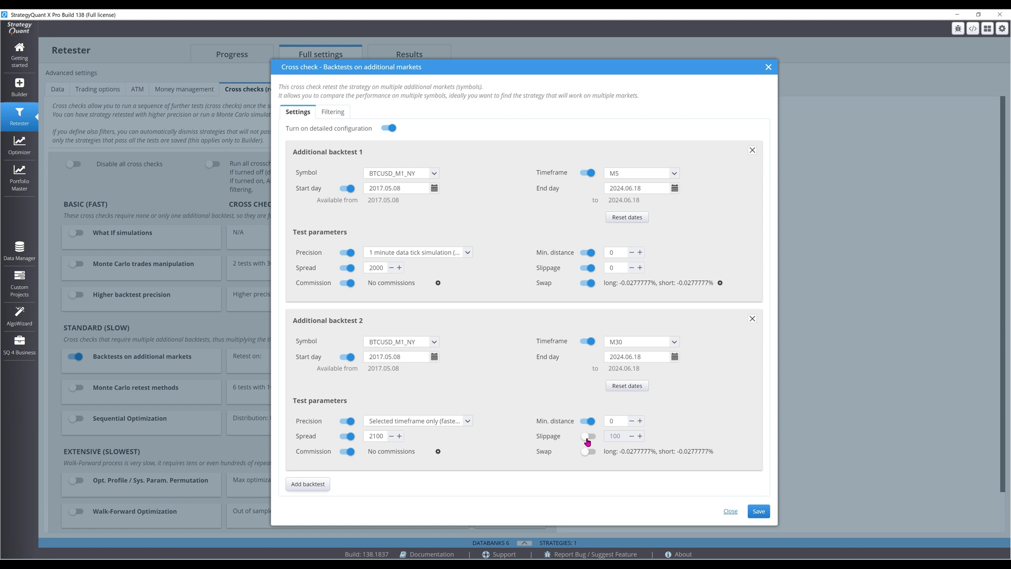
{"action": "left_click", "coordinate": [588, 436]}
{"action": "left_click", "coordinate": [588, 451]}
{"action": "left_click", "coordinate": [425, 421]}
{"action": "left_click", "coordinate": [414, 439]}
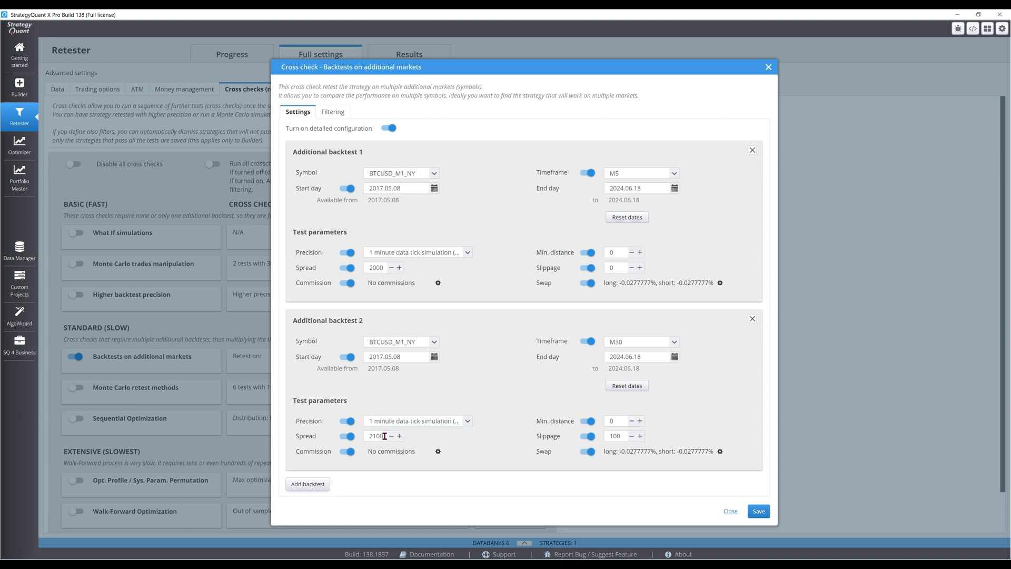
{"action": "key", "text": "Tab"}
{"action": "type", "text": "2000"}
{"action": "double_click", "coordinate": [615, 436]}
{"action": "type", "text": "0"}
- Add a Profit factor filter condition applied to every market
{"action": "left_click", "coordinate": [337, 112]}
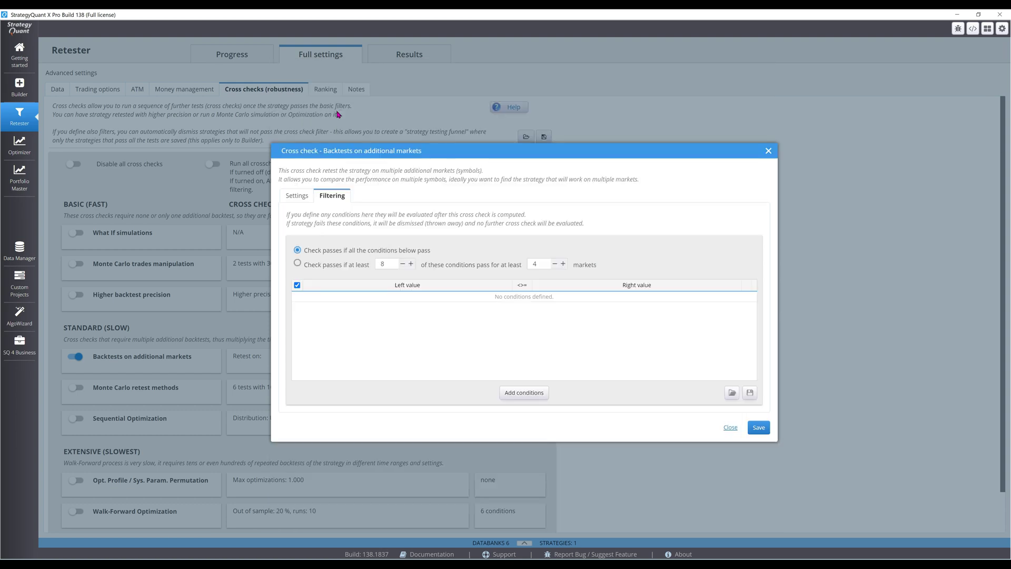
{"action": "left_click", "coordinate": [524, 393]}
{"action": "left_click", "coordinate": [521, 308]}
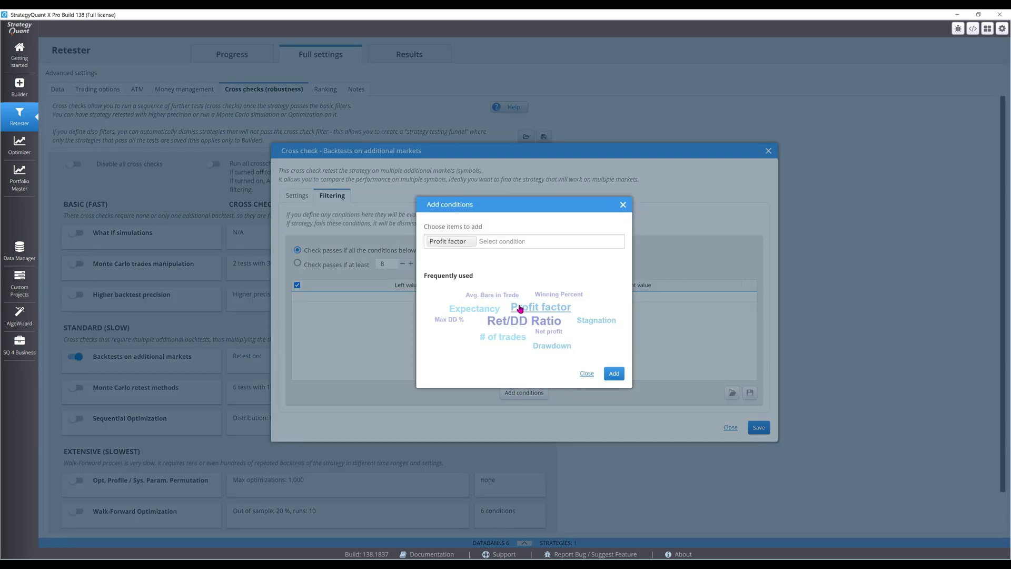
{"action": "left_click", "coordinate": [614, 373]}
{"action": "double_click", "coordinate": [400, 297]}
{"action": "left_click", "coordinate": [533, 260]}
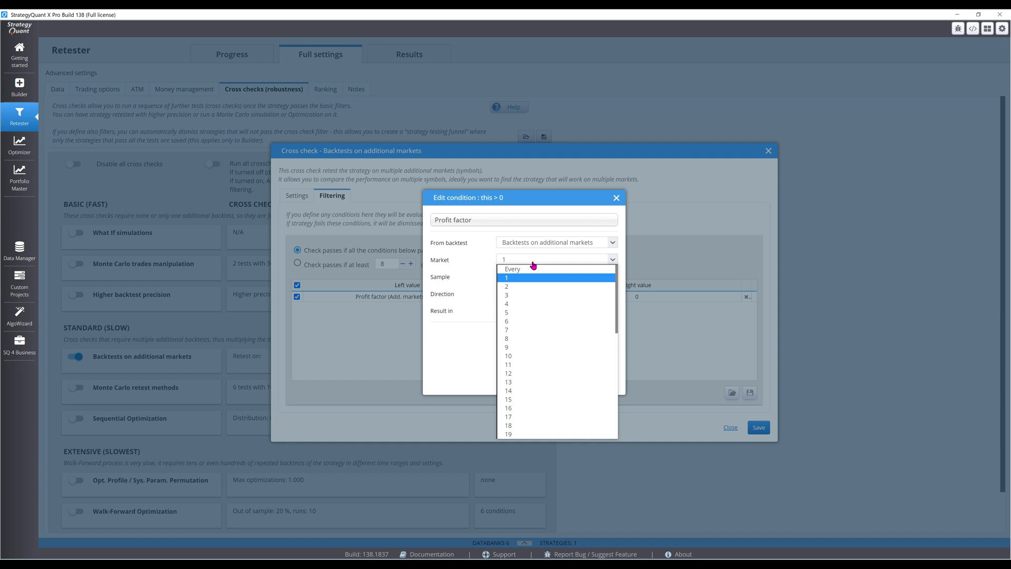
{"action": "left_click", "coordinate": [531, 269]}
{"action": "left_click", "coordinate": [607, 379]}
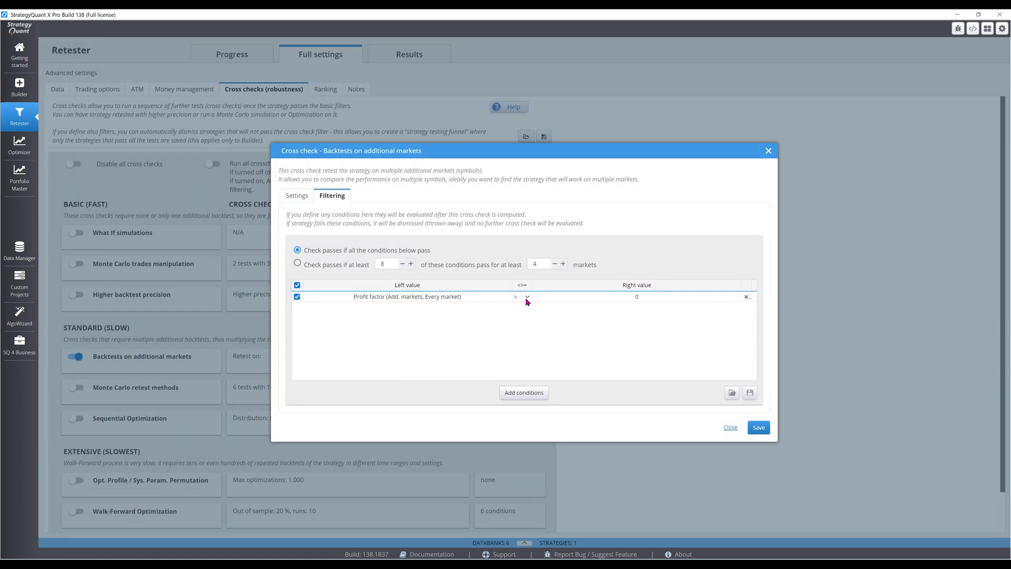
- Set the condition to >= 1.2 and save the additional-markets cross check
{"action": "left_click", "coordinate": [527, 297]}
{"action": "left_click", "coordinate": [525, 331]}
{"action": "double_click", "coordinate": [633, 297]}
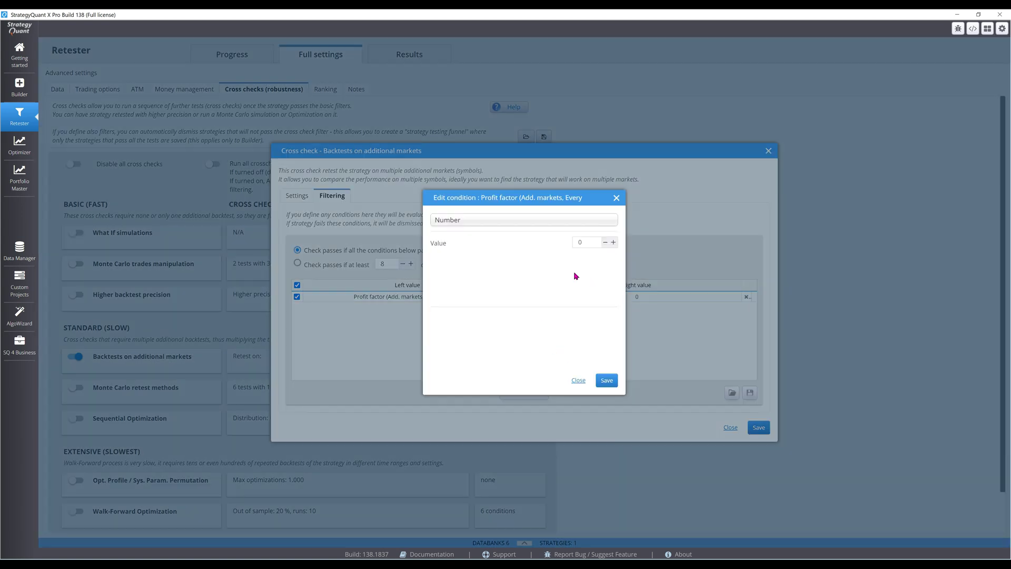
{"action": "double_click", "coordinate": [574, 243]}
{"action": "type", "text": "1.2"}
{"action": "key", "text": "Return"}
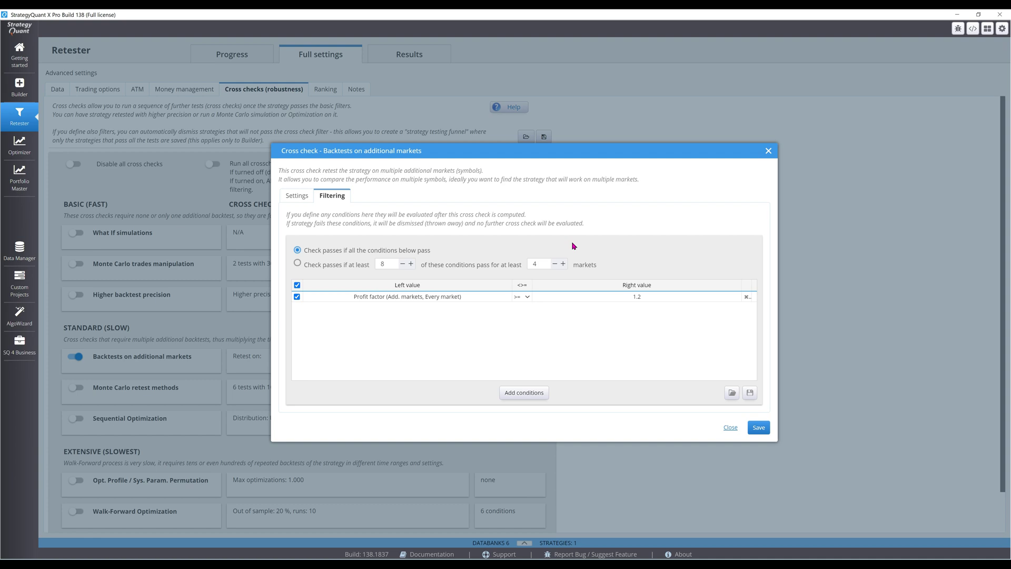
{"action": "left_click", "coordinate": [758, 428]}
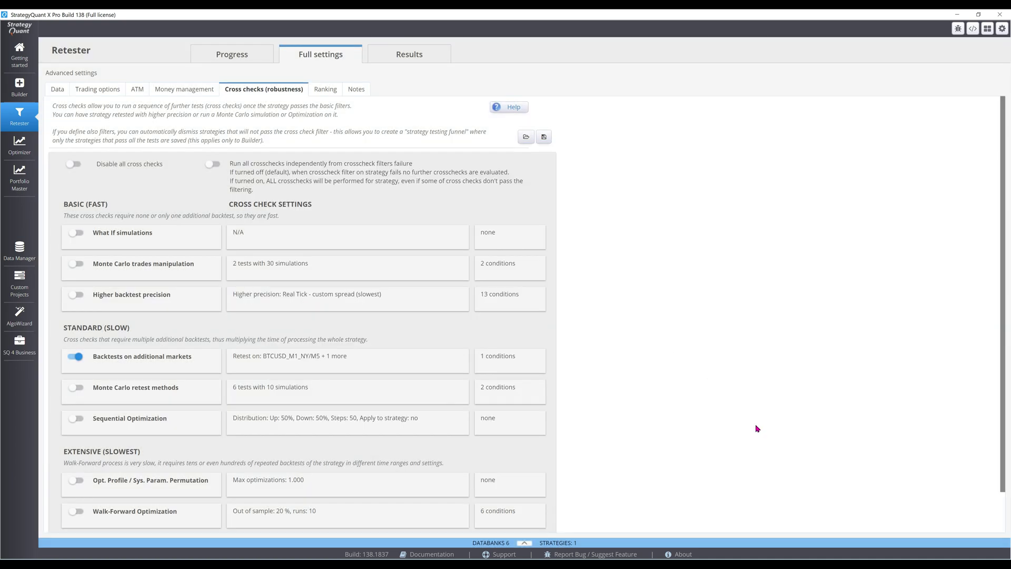
- Start the BTCUSD QQE retest from the Progress view
{"action": "left_click", "coordinate": [235, 64]}
{"action": "left_click", "coordinate": [147, 85]}
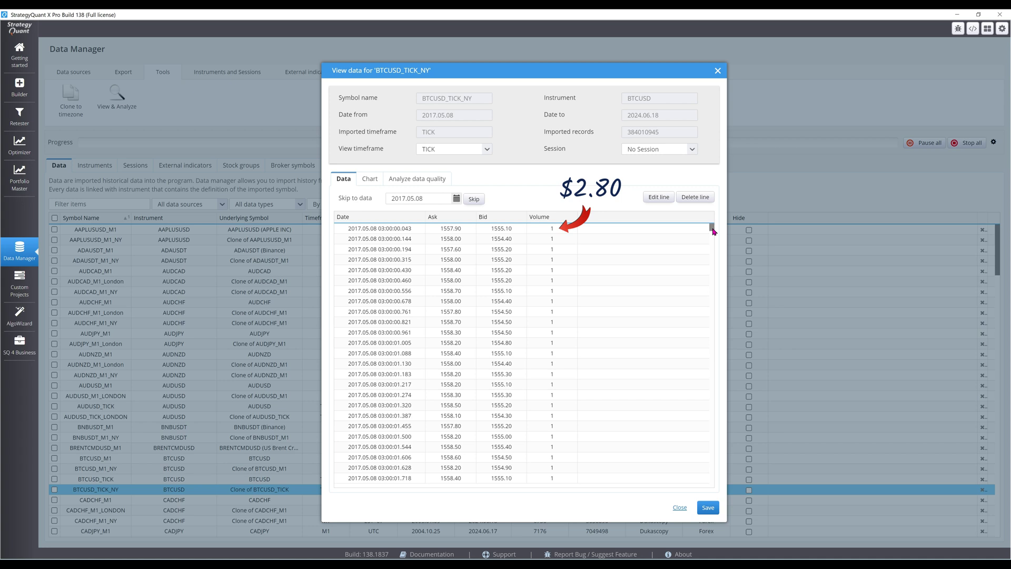
- Drag downward within the Retester window to adjust its layout
{"action": "left_click_drag", "start_coordinate": [713, 232], "coordinate": [713, 493]}
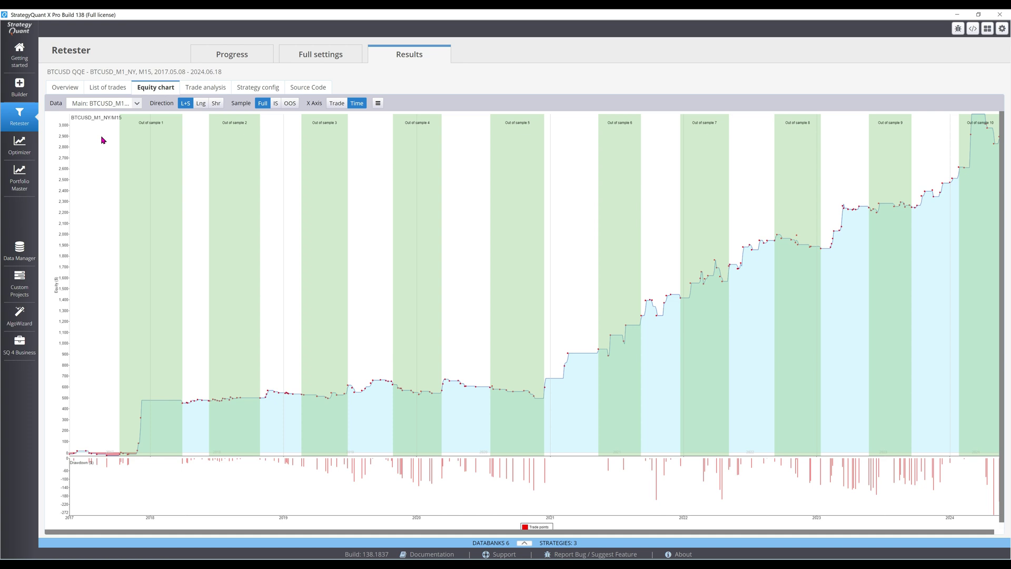
- Show the Overview summary statistics of the finished retest
{"action": "left_click", "coordinate": [70, 92]}
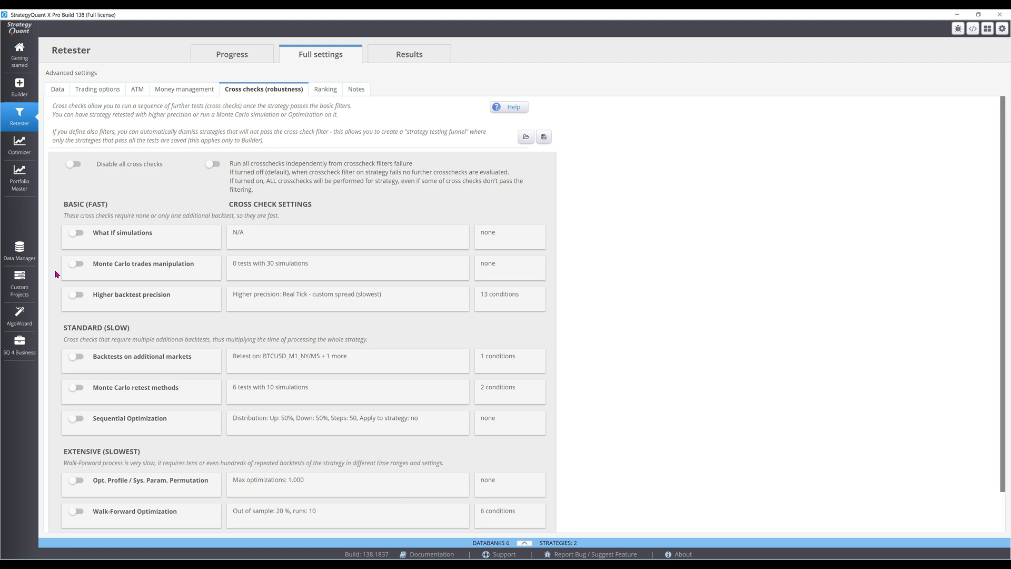
- Turn on Monte Carlo trades manipulation with randomized trade order and 1000 simulations
{"action": "left_click", "coordinate": [76, 266]}
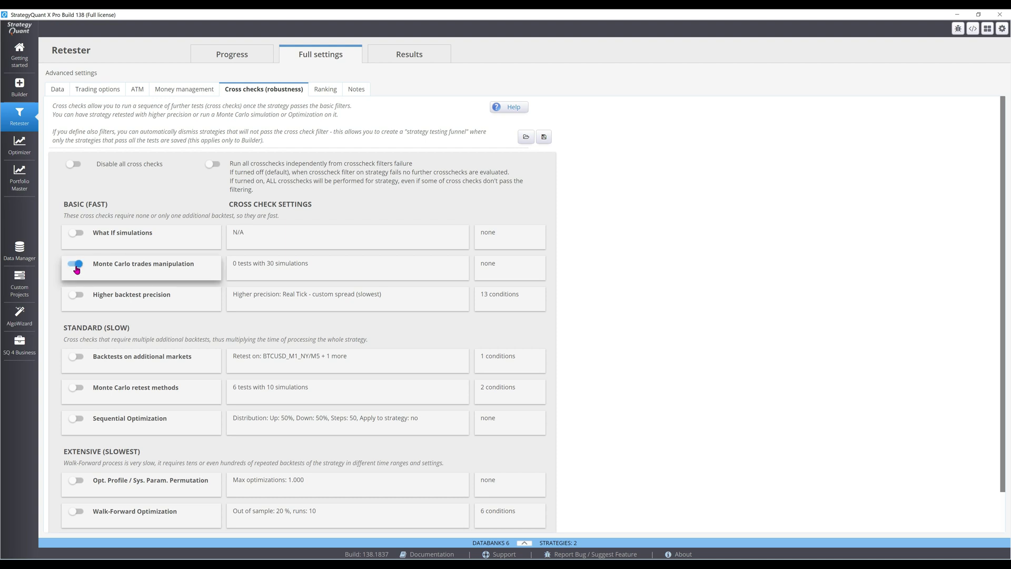
{"action": "left_click", "coordinate": [275, 270]}
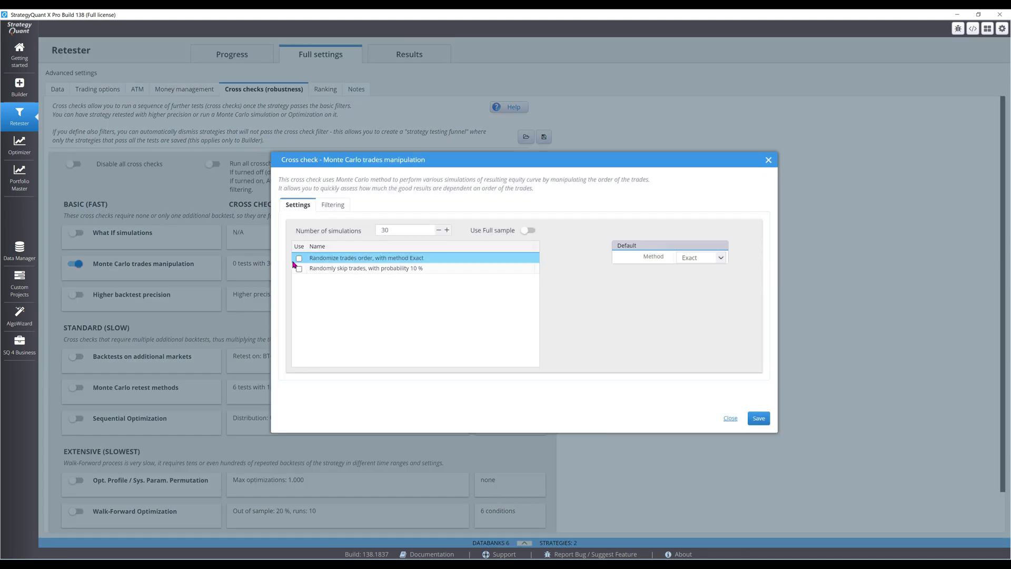
{"action": "left_click", "coordinate": [299, 258]}
{"action": "double_click", "coordinate": [380, 231]}
{"action": "key", "text": "BackSpace"}
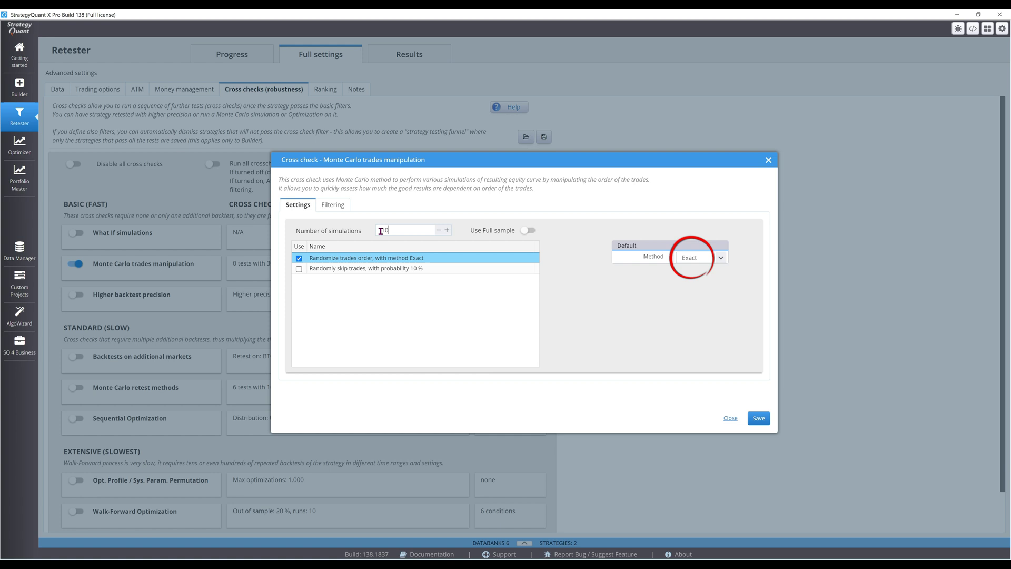
{"action": "type", "text": "1000"}
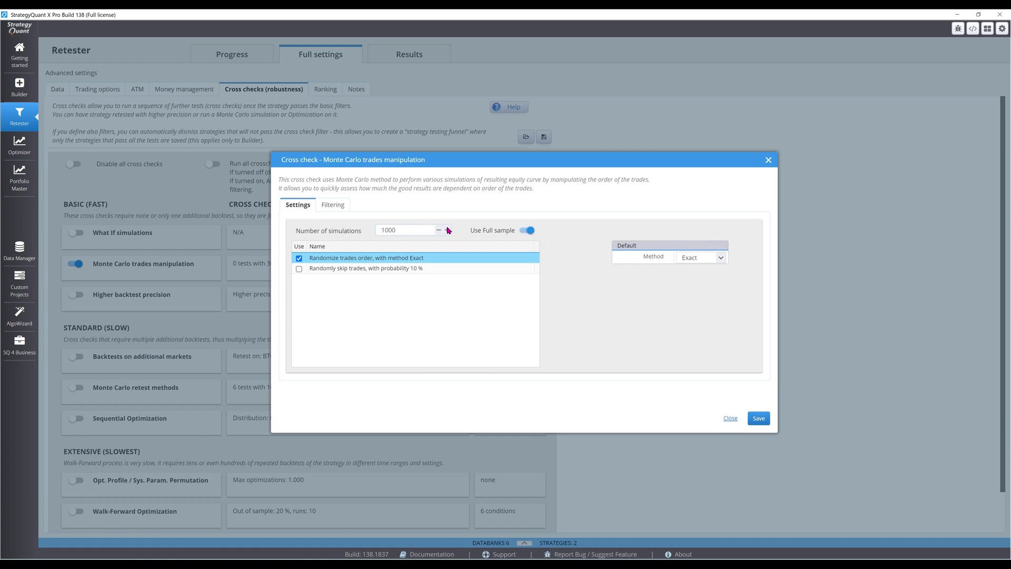
- Add a Ret/DD Ratio filter condition at 95% confidence level
{"action": "left_click", "coordinate": [342, 206]}
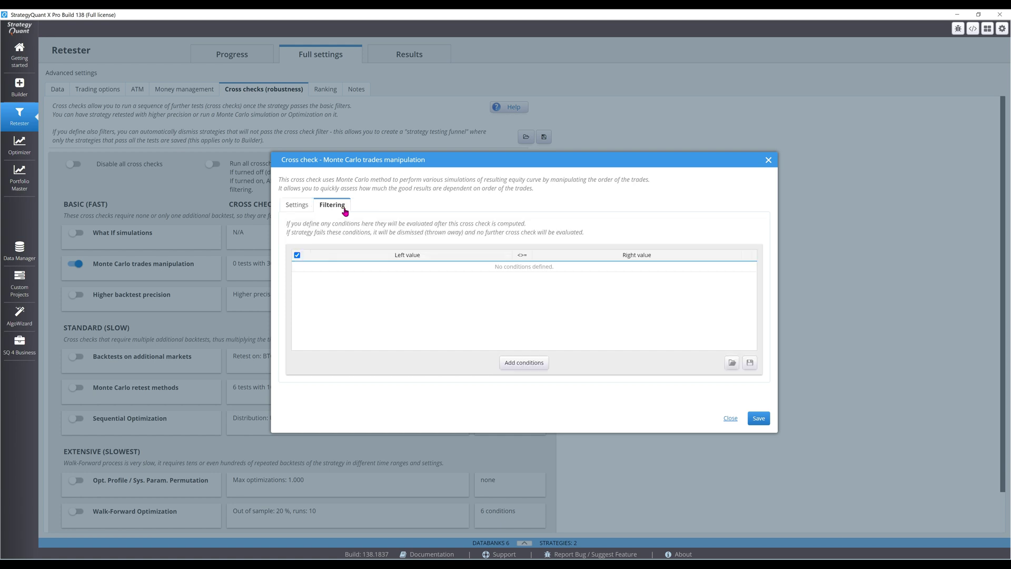
{"action": "left_click", "coordinate": [523, 362]}
{"action": "left_click", "coordinate": [524, 321]}
{"action": "left_click", "coordinate": [612, 374]}
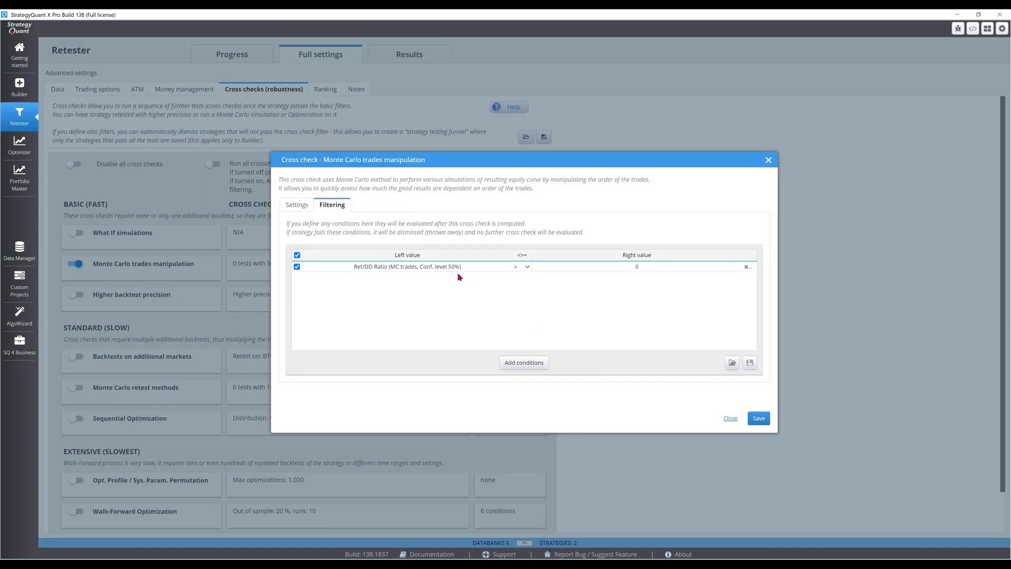
{"action": "double_click", "coordinate": [451, 266]}
{"action": "double_click", "coordinate": [578, 259]}
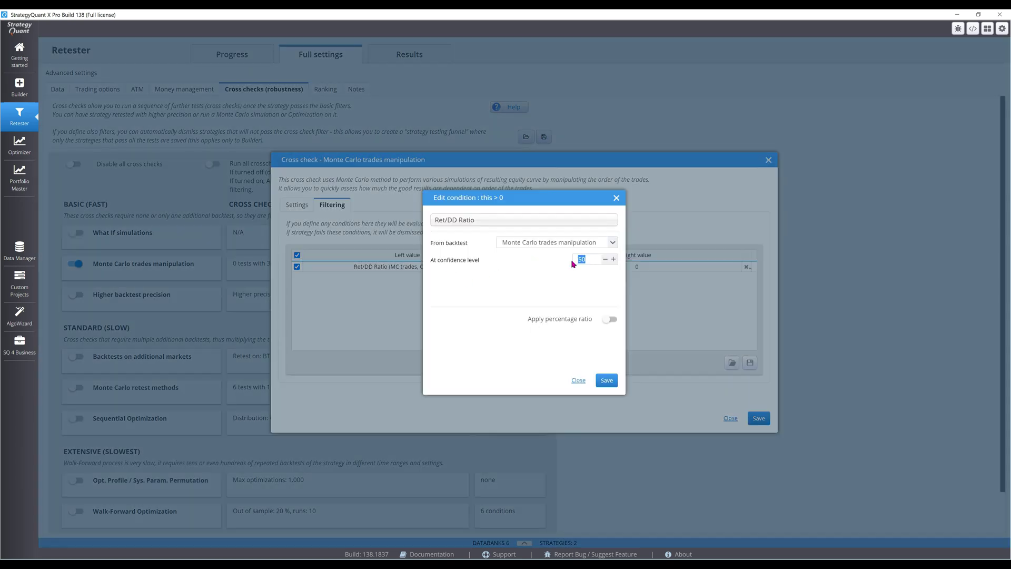
{"action": "type", "text": "95"}
{"action": "left_click", "coordinate": [608, 383]}
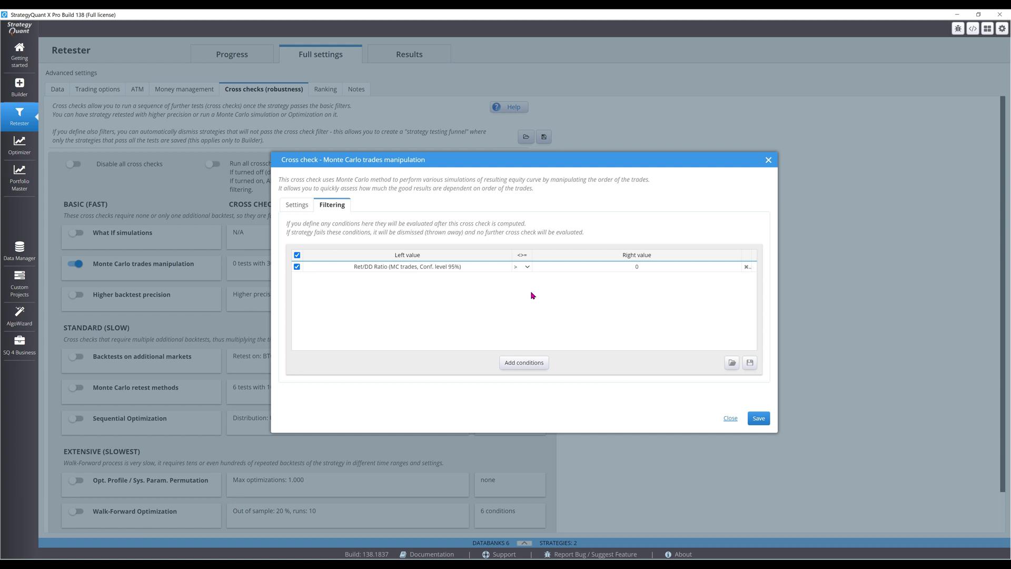
- Require it to be >= 50% of the original Ret/DD Ratio, then save the check
{"action": "left_click", "coordinate": [523, 267]}
{"action": "left_click", "coordinate": [527, 287]}
{"action": "double_click", "coordinate": [599, 272]}
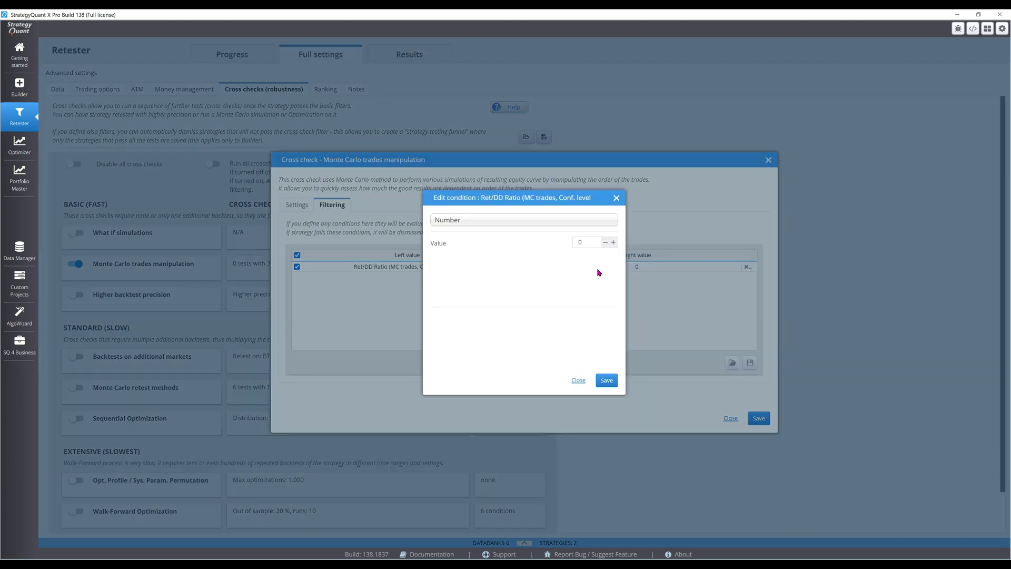
{"action": "left_click", "coordinate": [500, 225]}
{"action": "type", "text": "ret"}
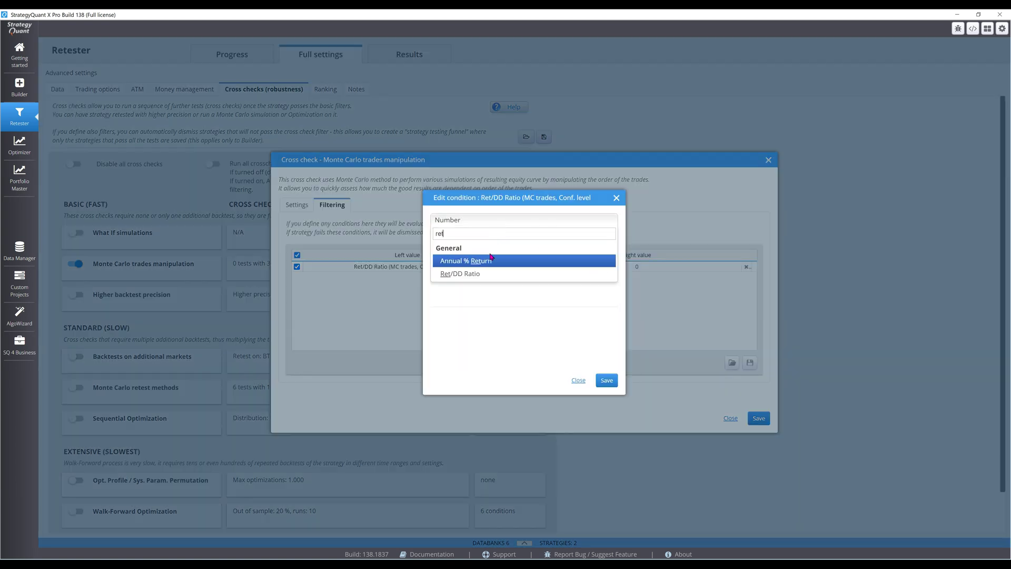
{"action": "left_click", "coordinate": [493, 259]}
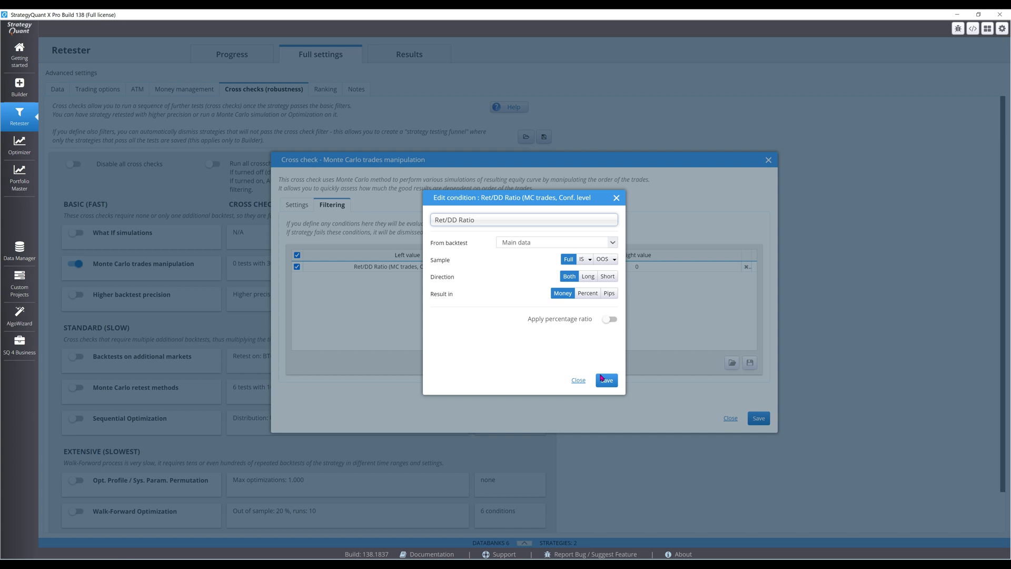
{"action": "left_click", "coordinate": [609, 319]}
{"action": "type", "text": "50"}
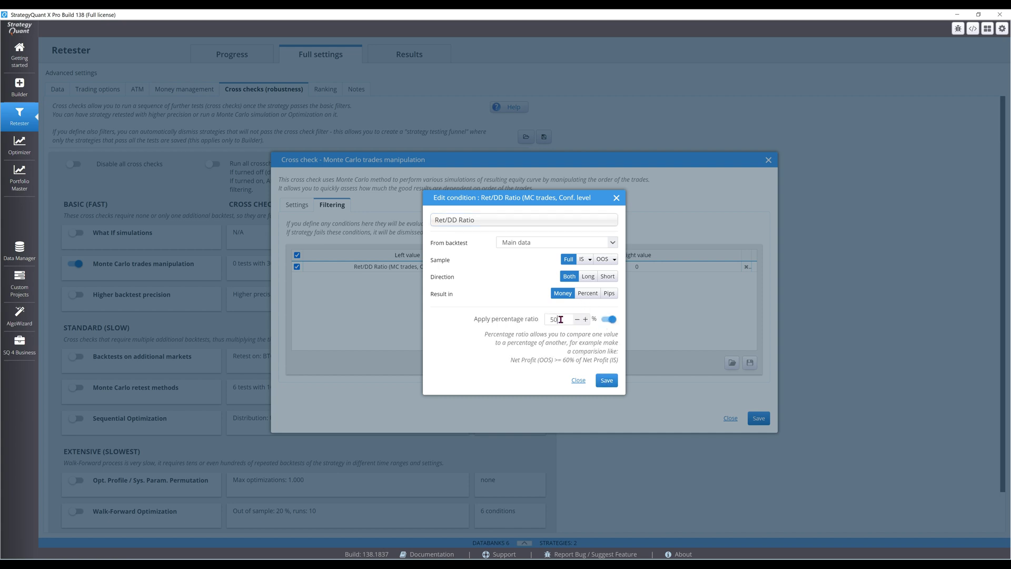
{"action": "left_click", "coordinate": [607, 381]}
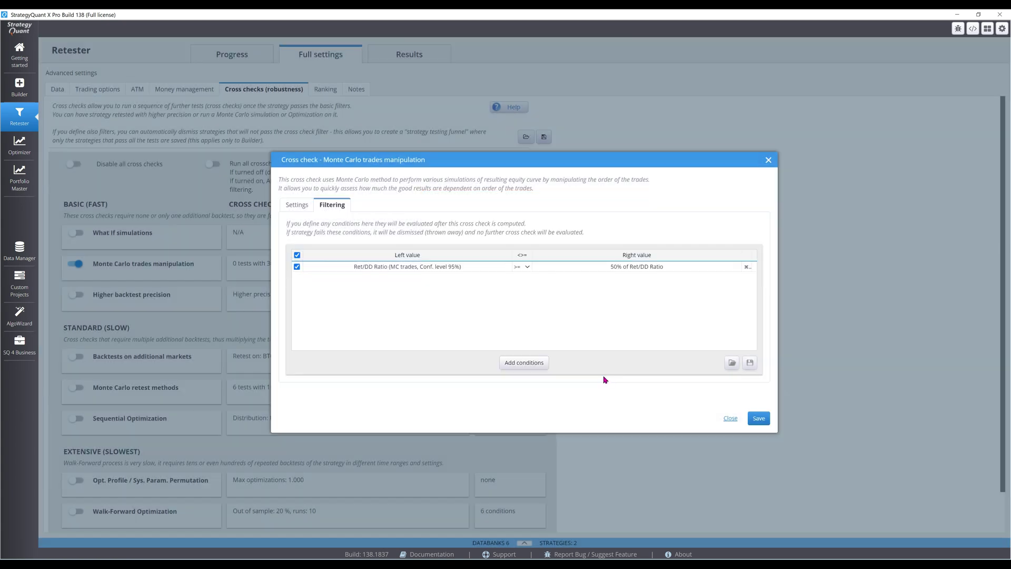
{"action": "left_click", "coordinate": [758, 419]}
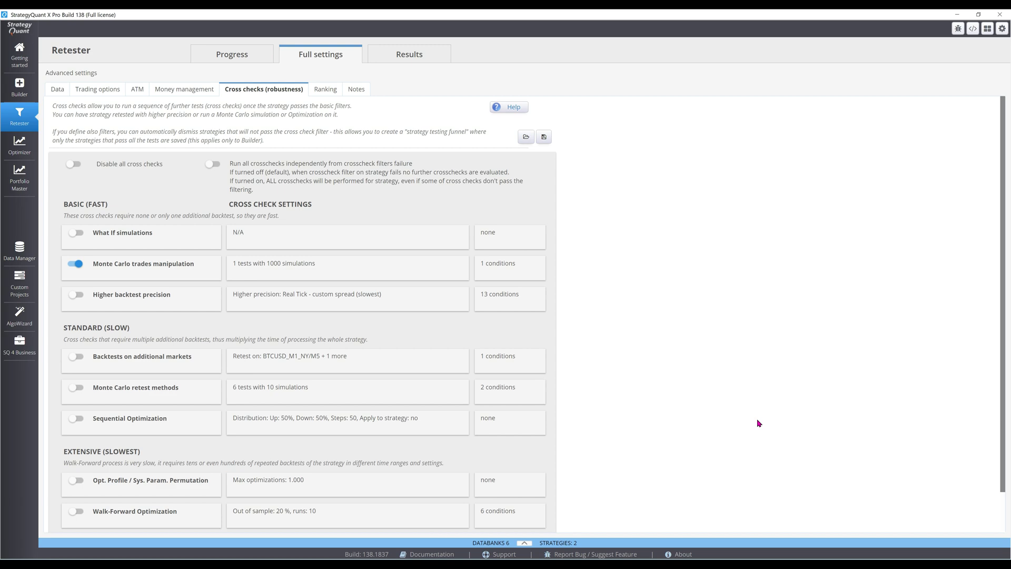
- Rerun the retest with the Monte Carlo check, then open and close the results view manager
{"action": "left_click", "coordinate": [231, 54]}
{"action": "left_click", "coordinate": [151, 87]}
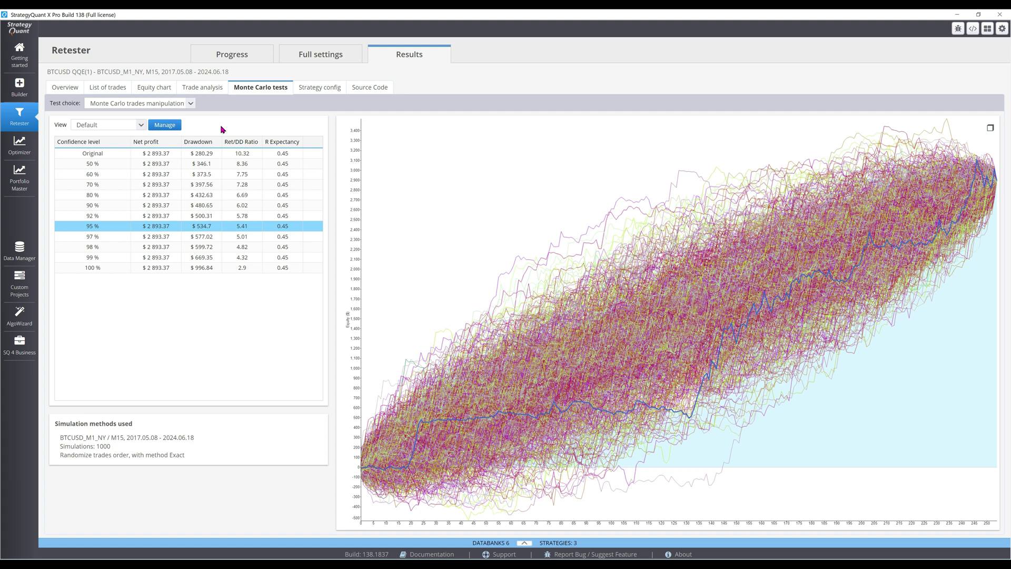
{"action": "left_click", "coordinate": [171, 126]}
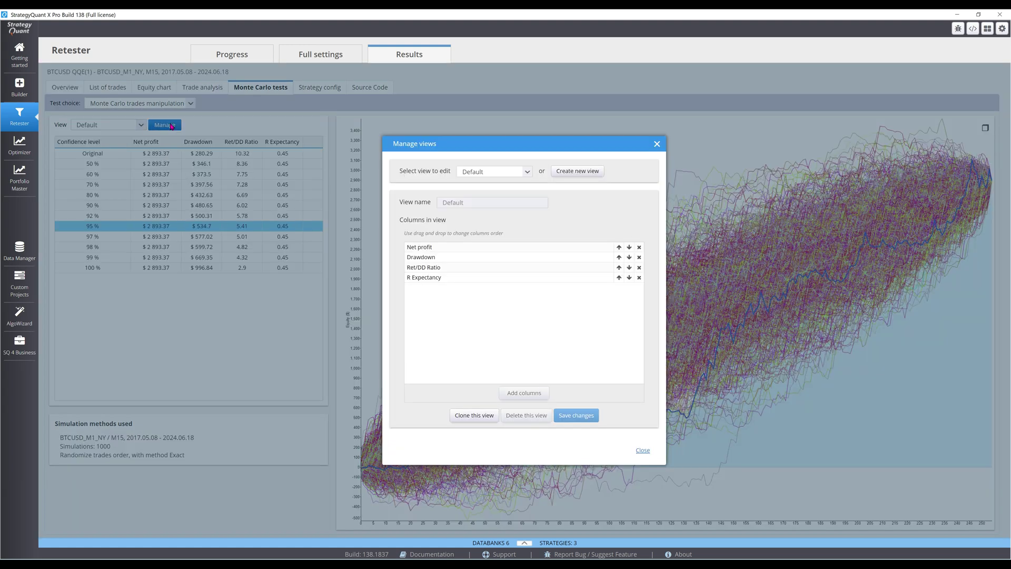
{"action": "left_click", "coordinate": [641, 451]}
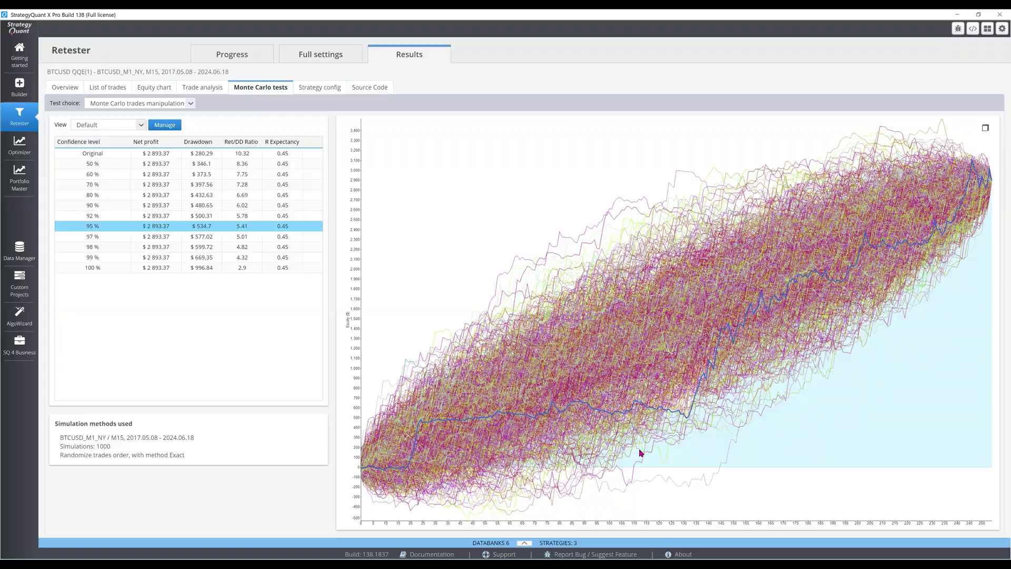